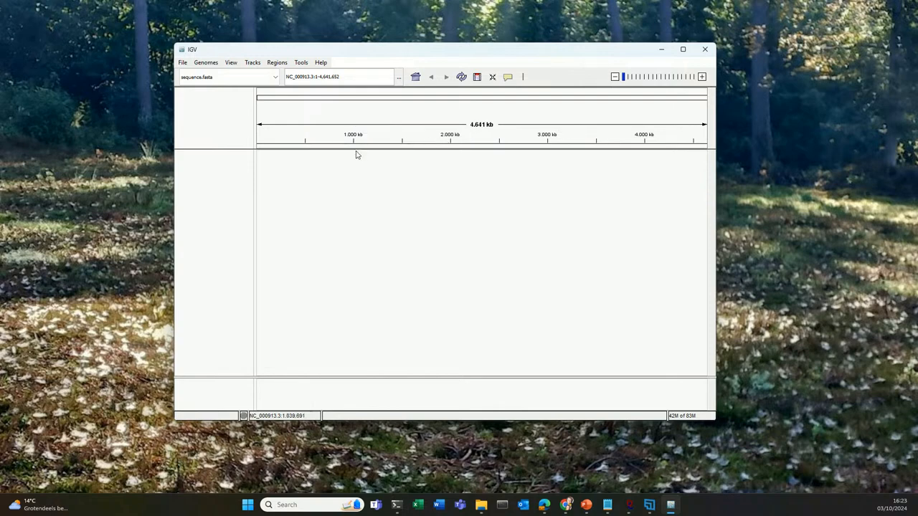
click(208, 63)
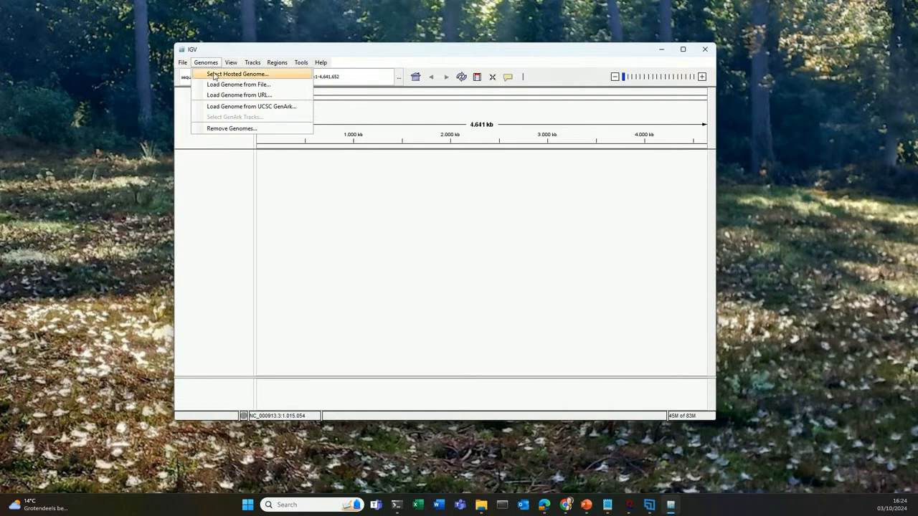
click(218, 84)
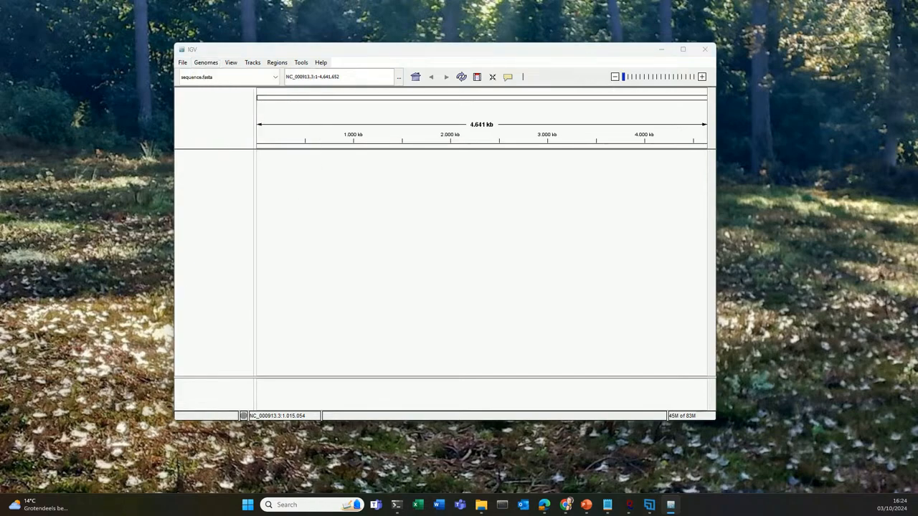
drag(362, 150, 335, 158)
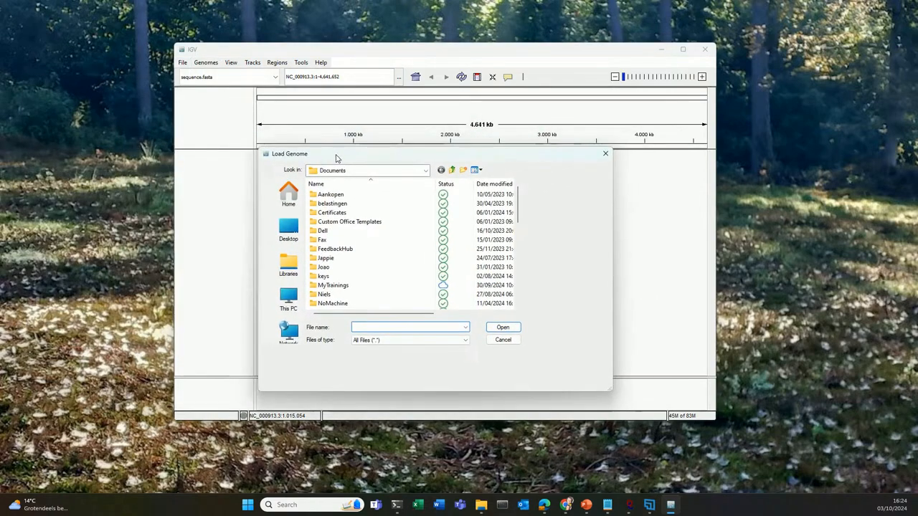
double_click(344, 290)
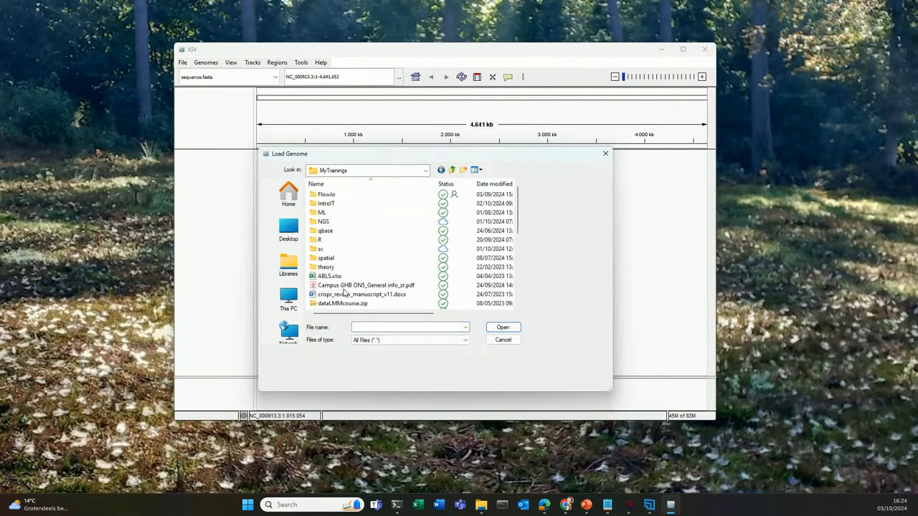
double_click(327, 222)
double_click(325, 203)
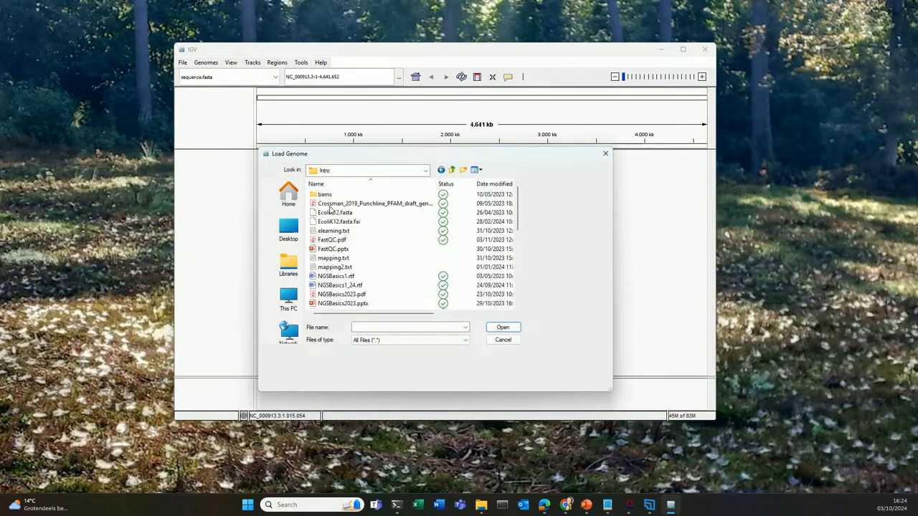
click(327, 196)
double_click(327, 195)
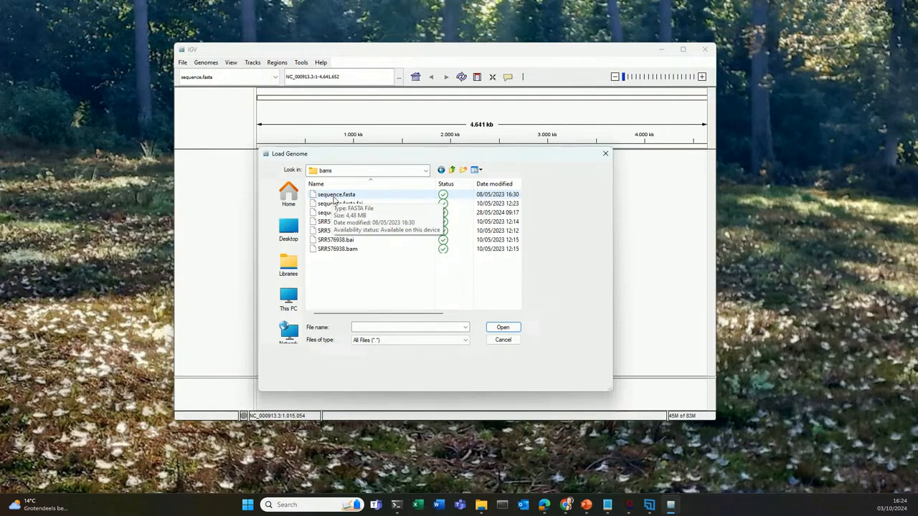
click(335, 195)
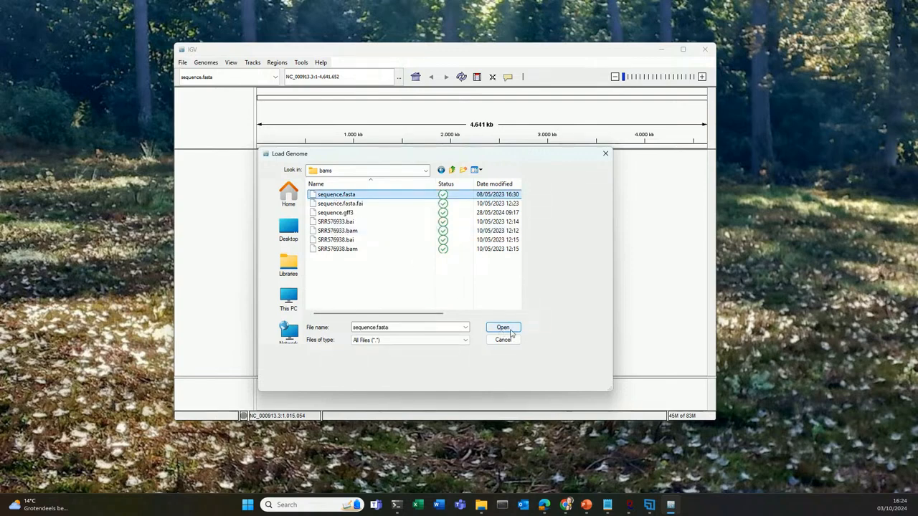
click(605, 154)
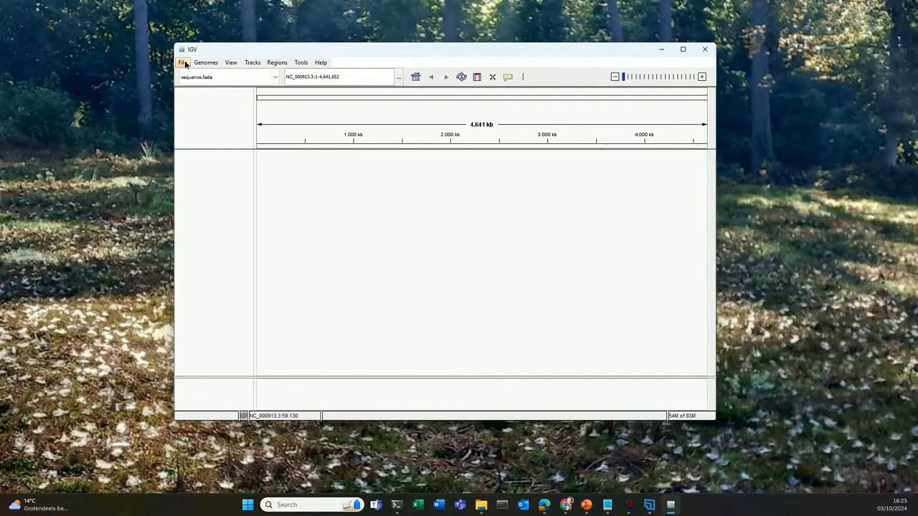
Step: Load the alignment file SRR576933.bam from the bams folder as a track
click(184, 63)
mouse_move(194, 70)
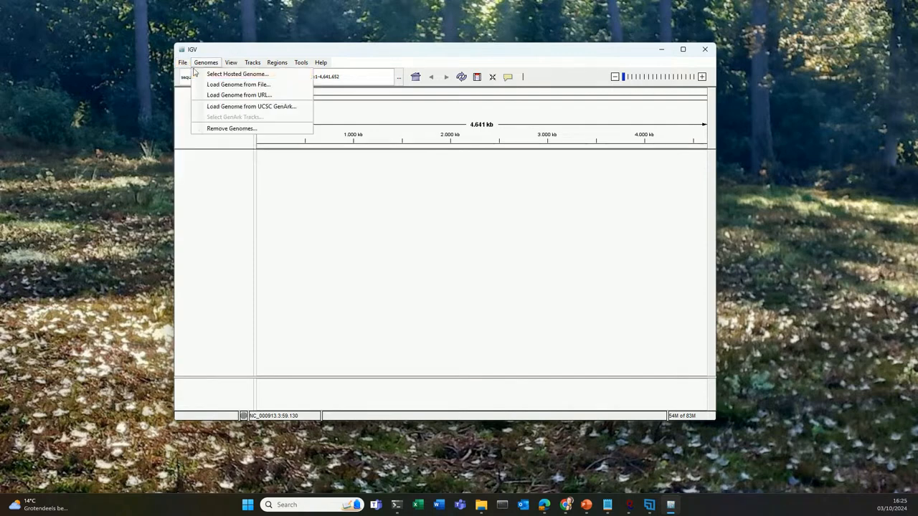
click(199, 75)
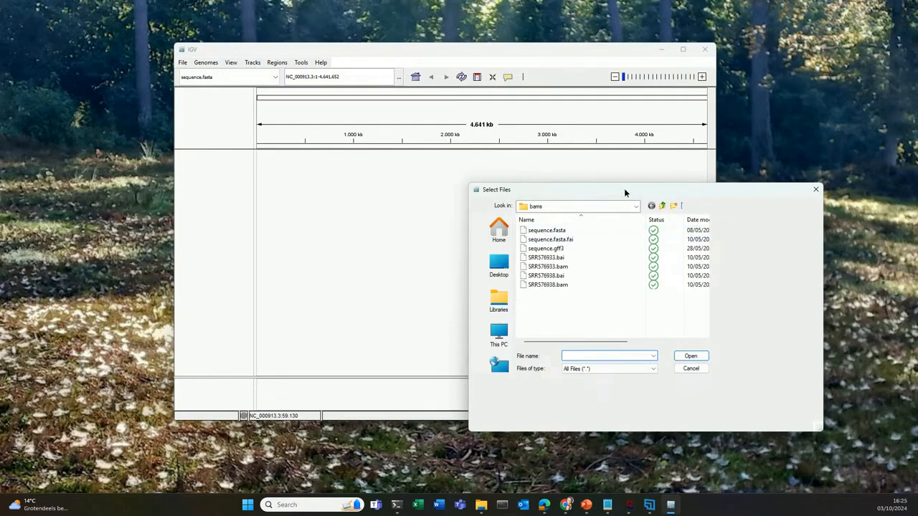
drag(624, 192, 436, 188)
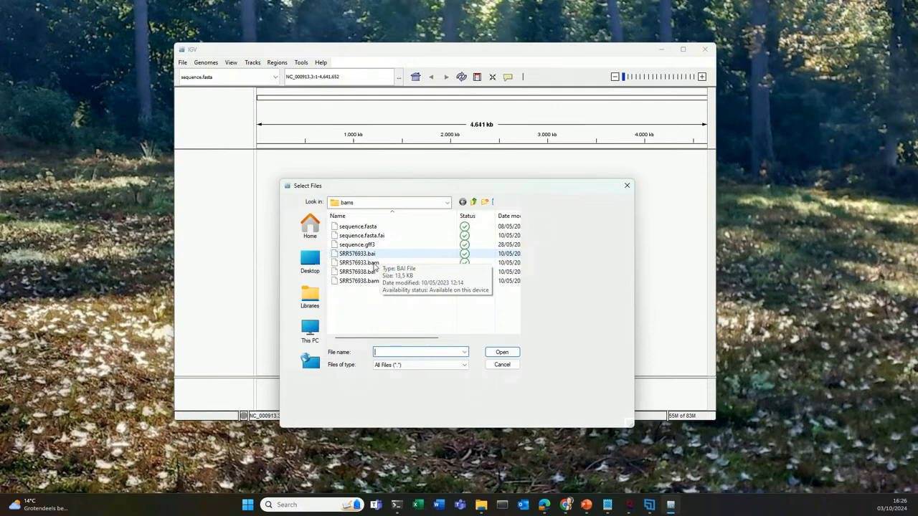
click(374, 265)
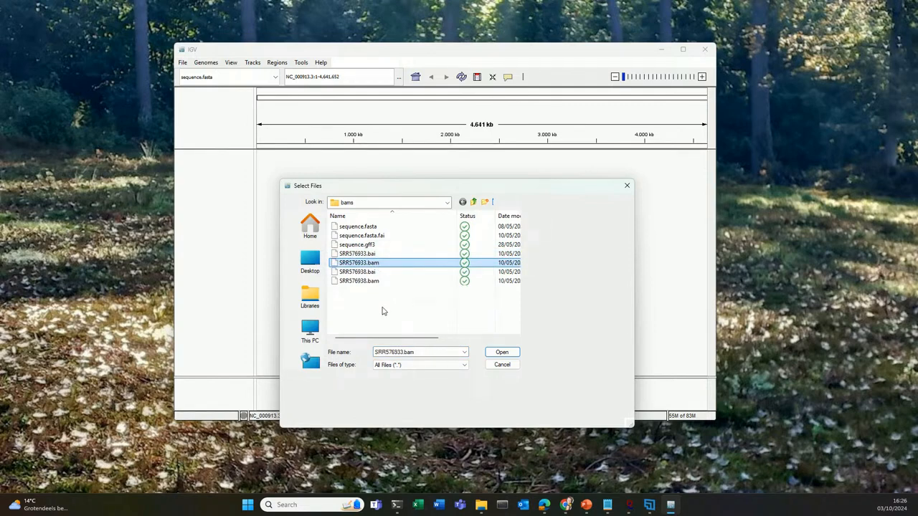
click(504, 354)
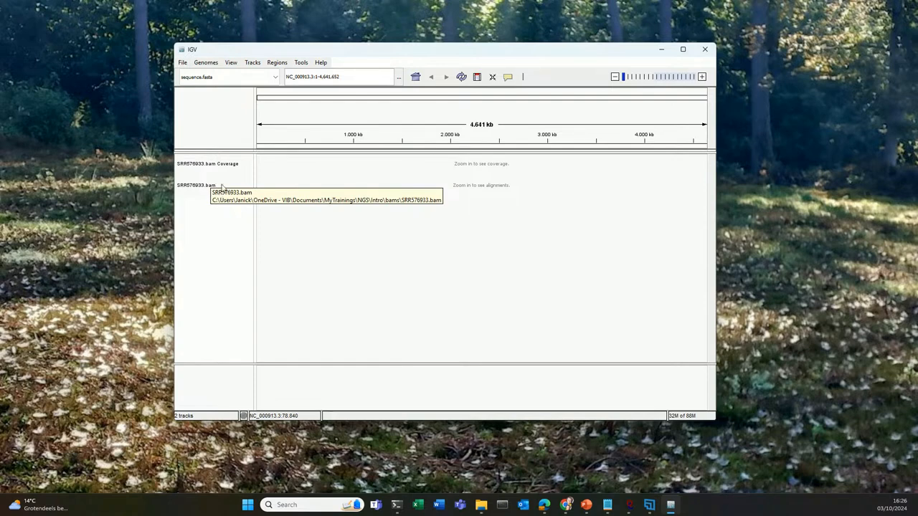
Step: Load the second alignment file, SRR576938.bam, from the same bams folder
click(181, 64)
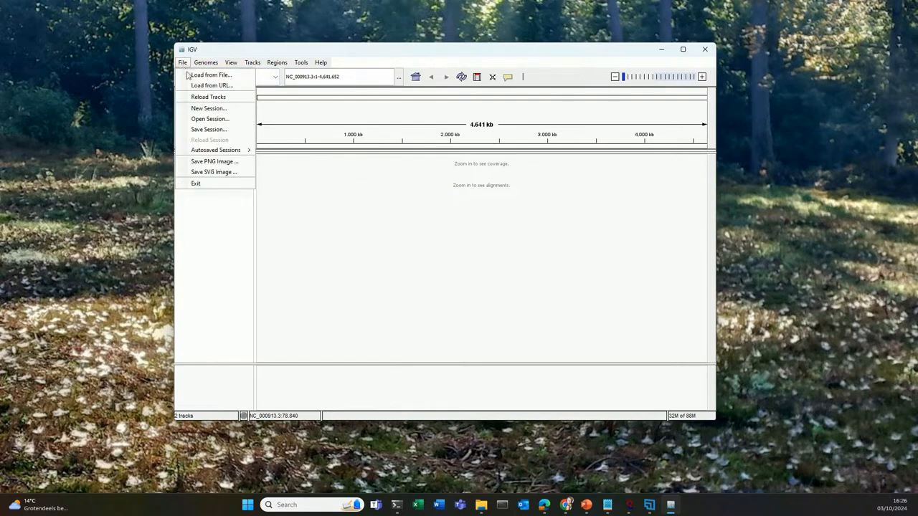
click(190, 76)
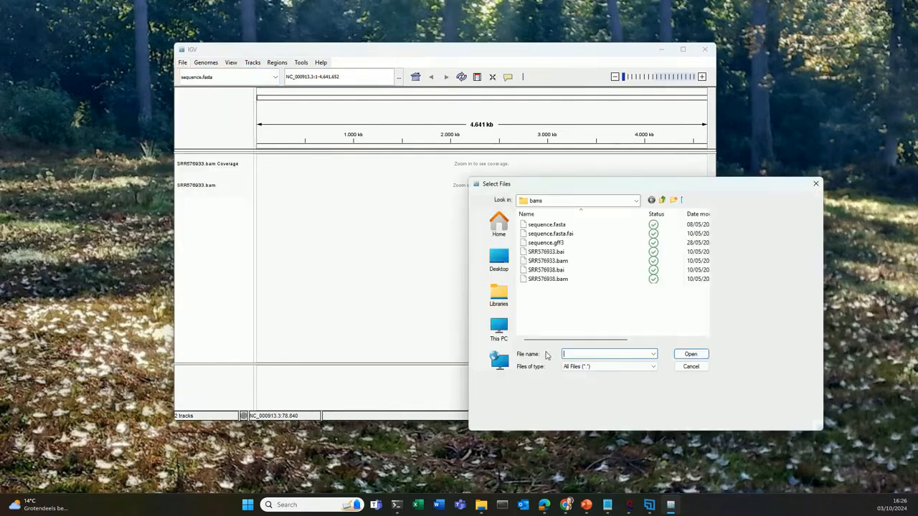
click(549, 280)
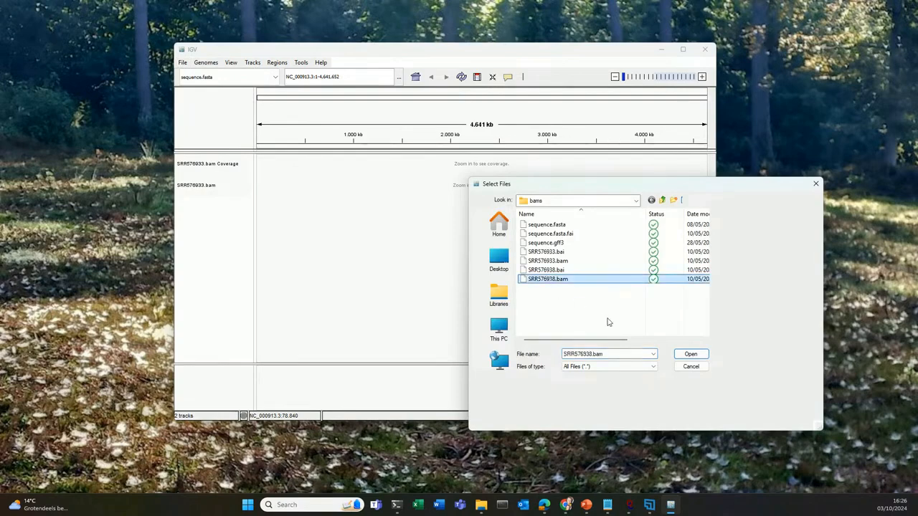
click(688, 354)
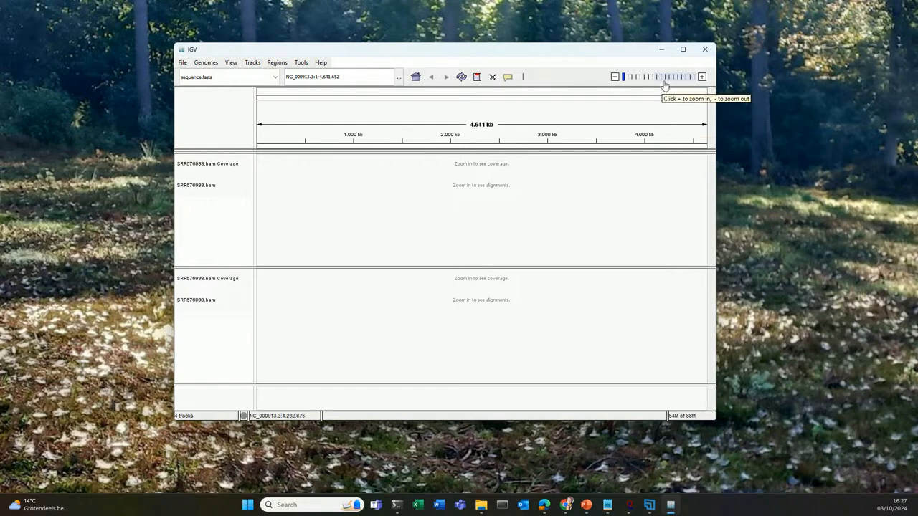
Step: Zoom in on the middle of the genome to a 24 kb window to examine both samples' coverage and alignments
click(701, 77)
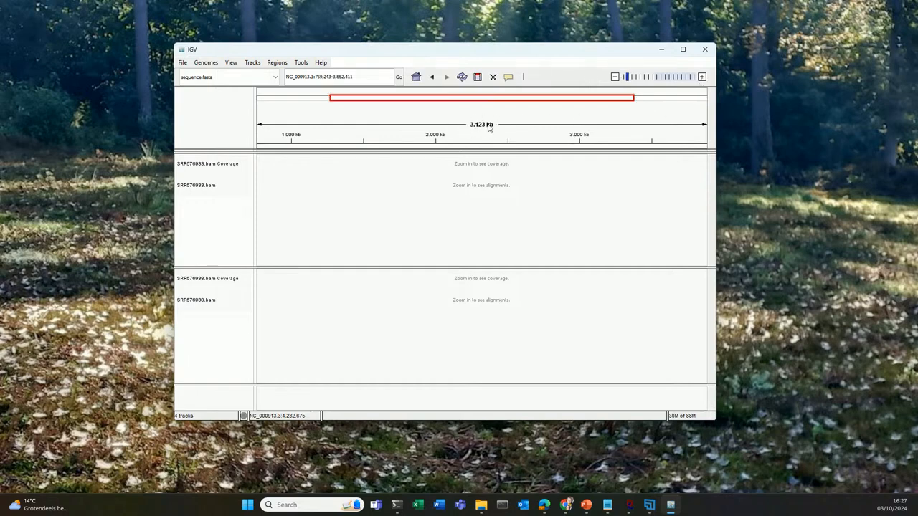
click(701, 77)
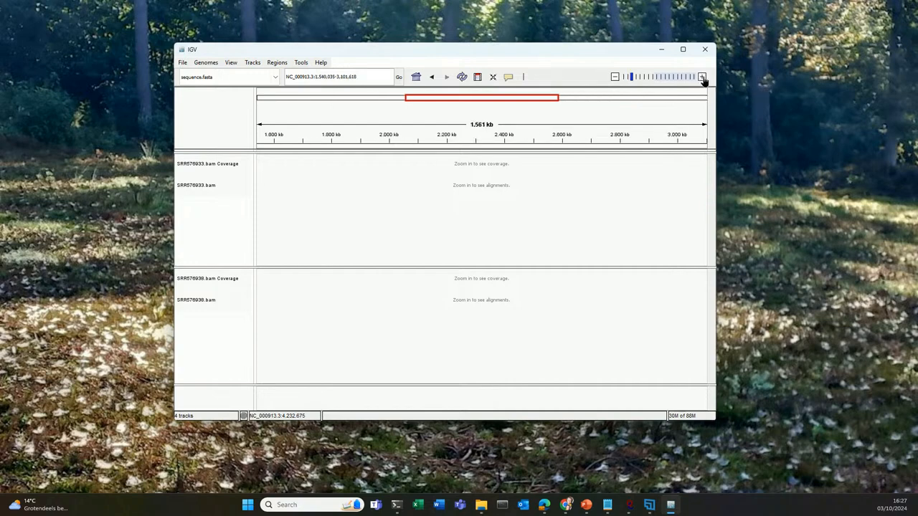
click(702, 79)
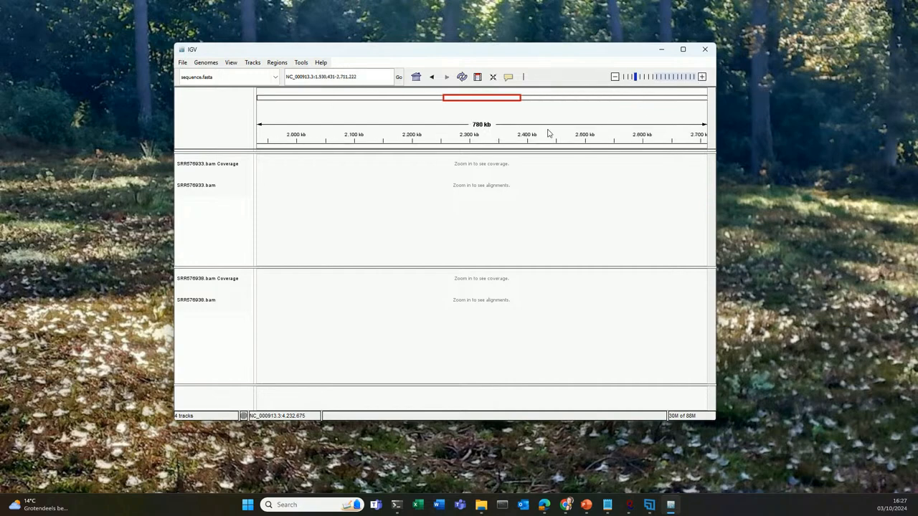
click(703, 77)
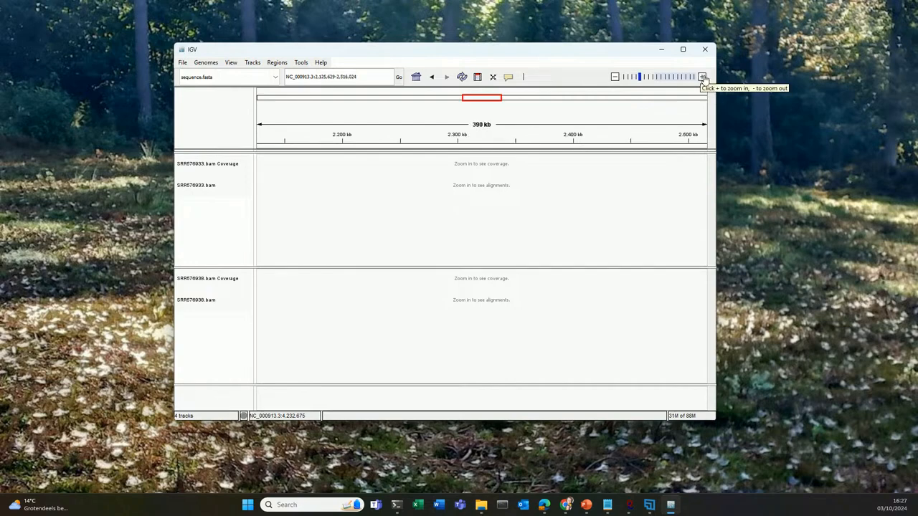
click(702, 78)
click(703, 77)
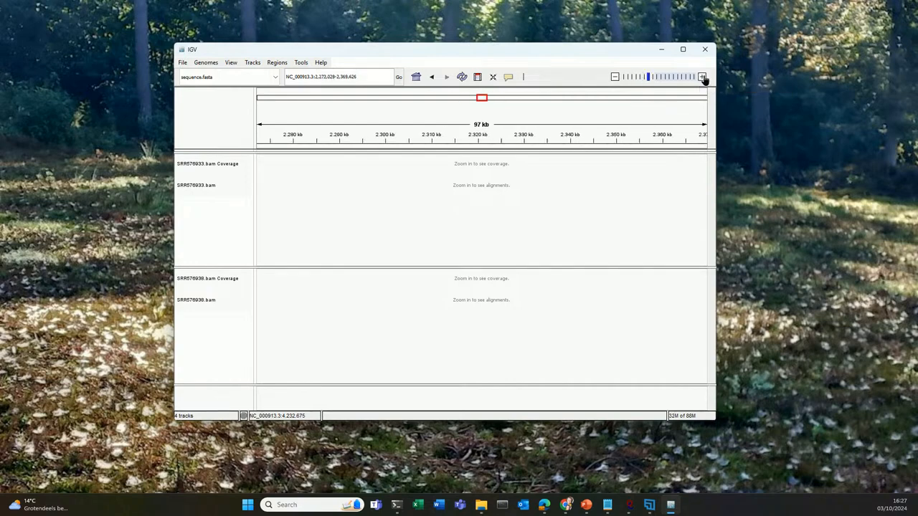
click(703, 78)
click(703, 78)
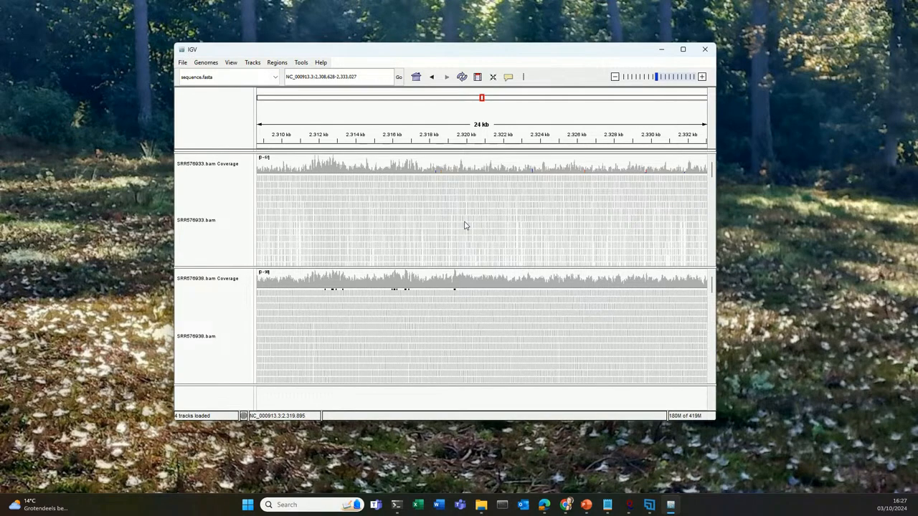
Step: Zoom in further to a 763 bp window to examine individual reads against the reference sequence
click(703, 77)
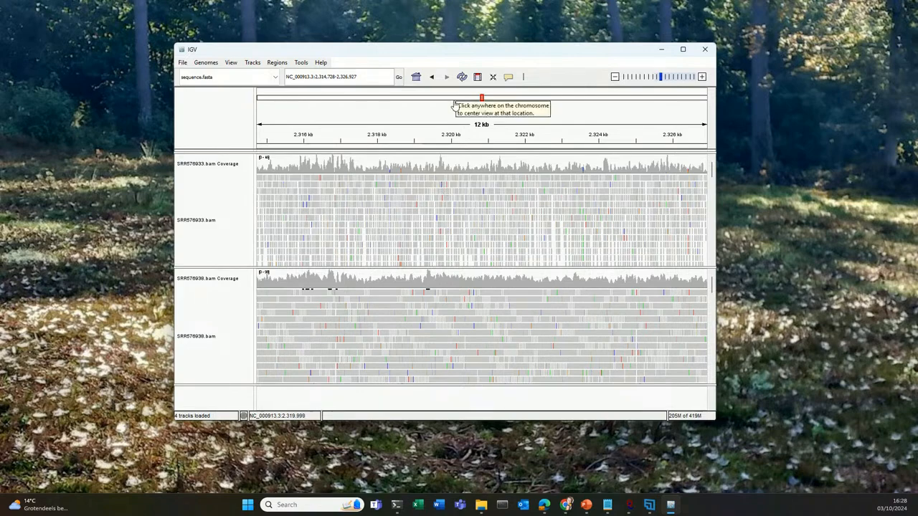
click(702, 77)
click(702, 79)
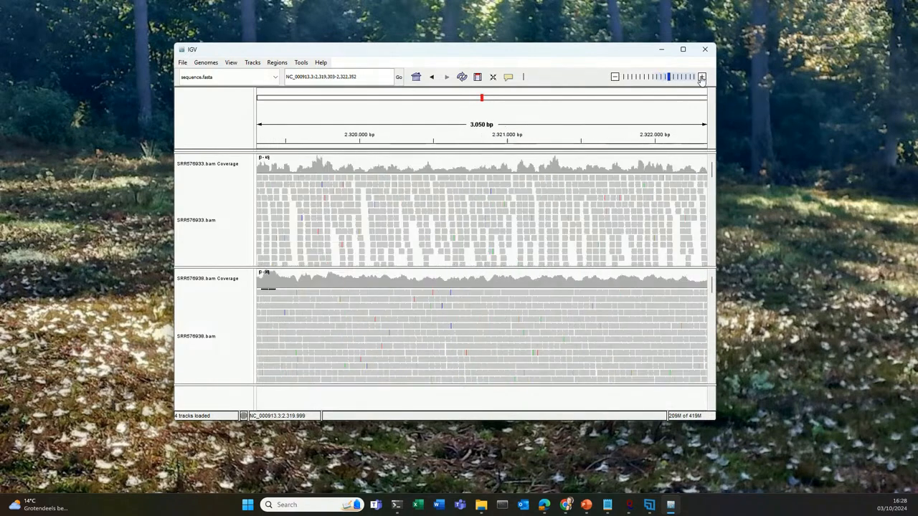
click(702, 78)
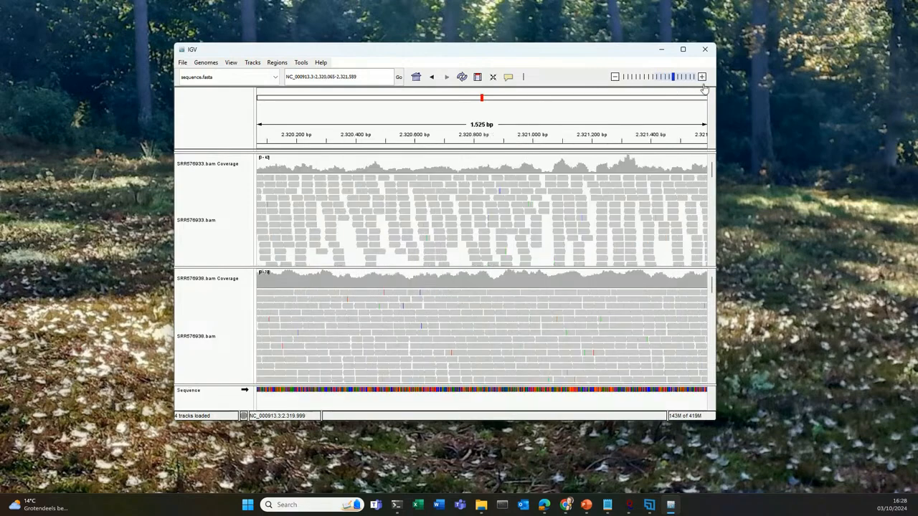
click(702, 78)
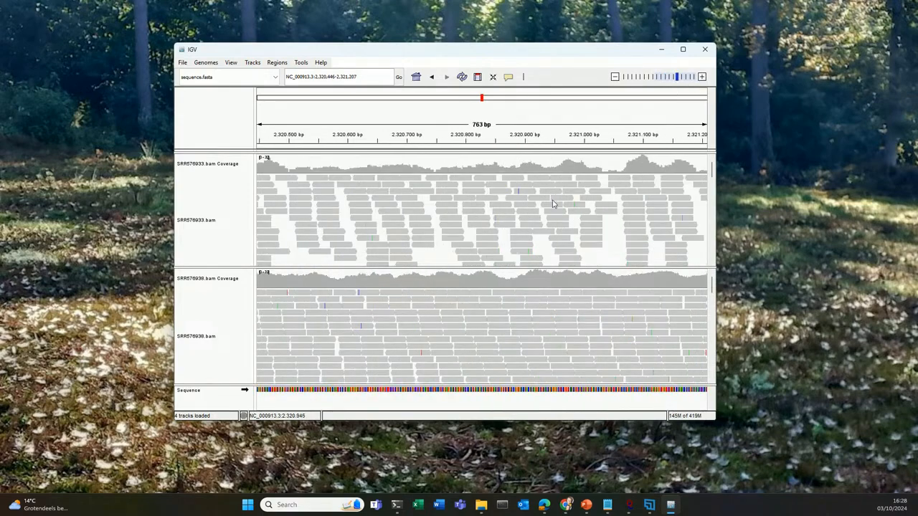